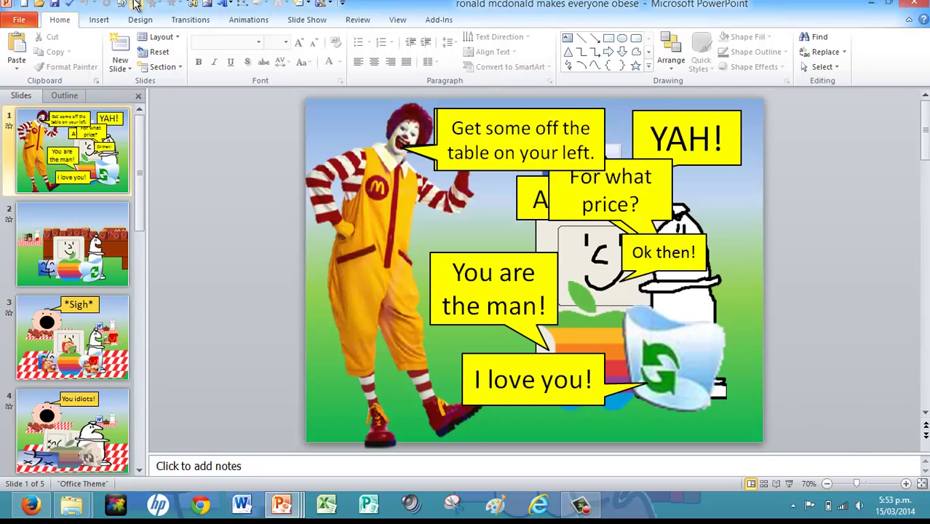
Step: Show slide 1's Animation Pane and play a preview of its callout animations
{"action": "left_click", "coordinate": [194, 3]}
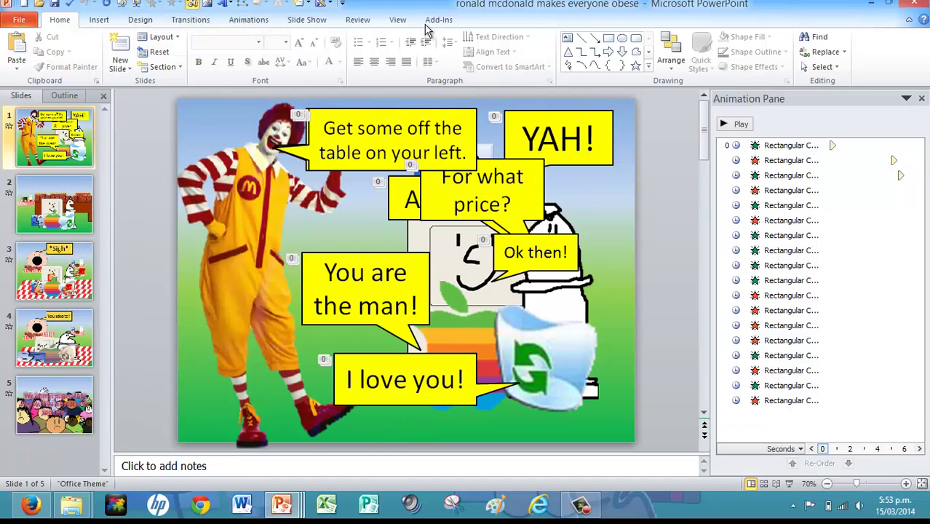
{"action": "left_click", "coordinate": [736, 124]}
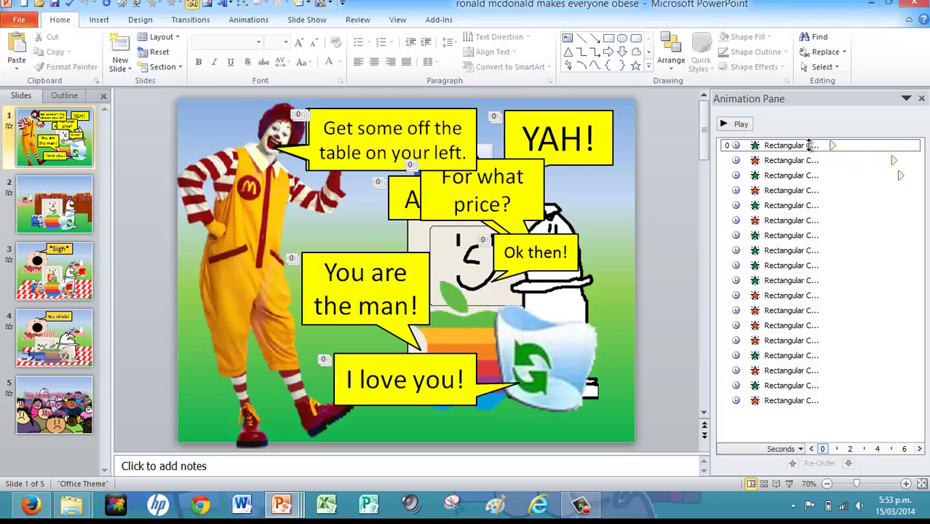
Step: Hide the advanced timeline so slide 1's animations list full callout names
{"action": "left_click", "coordinate": [902, 146]}
{"action": "left_click", "coordinate": [913, 148]}
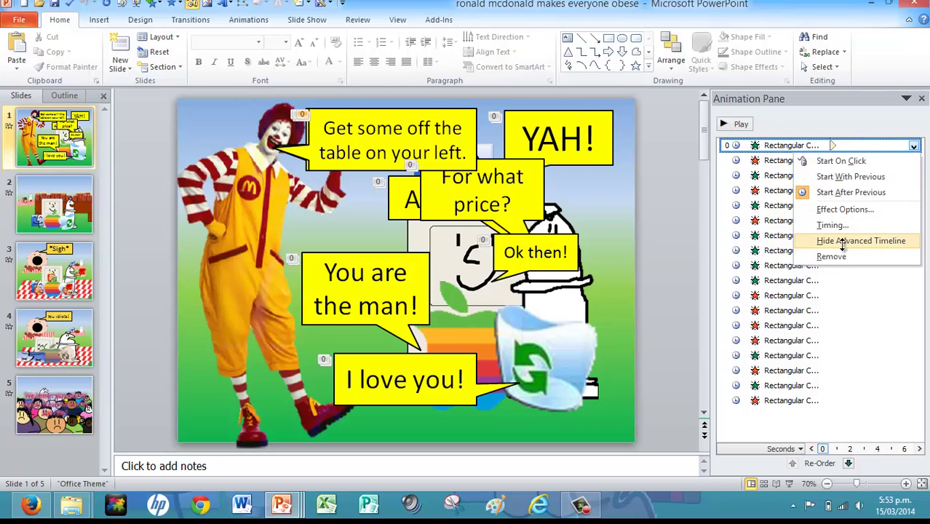
{"action": "left_click", "coordinate": [852, 240]}
Step: Confirm the first callout's Effect sound is the happy meal sound, then cancel
{"action": "left_click", "coordinate": [915, 148]}
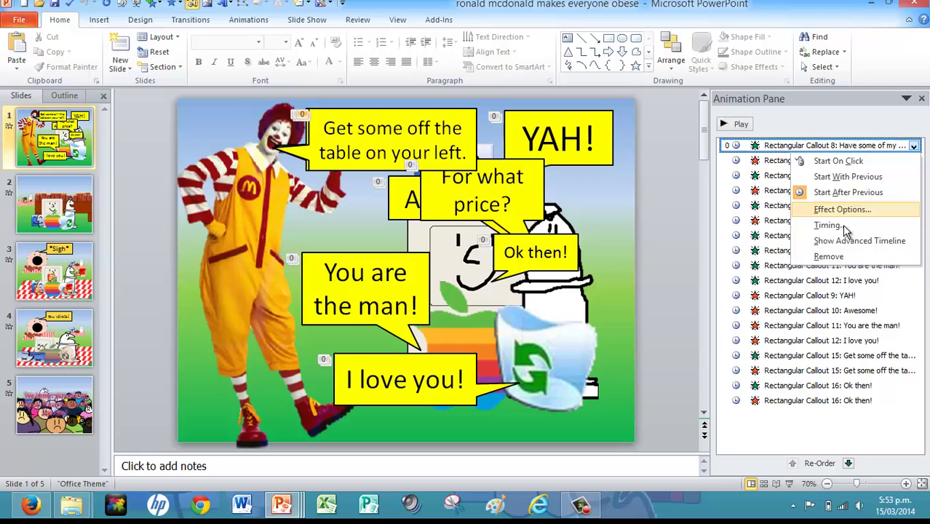
{"action": "left_click", "coordinate": [793, 222]}
{"action": "left_click", "coordinate": [361, 166]}
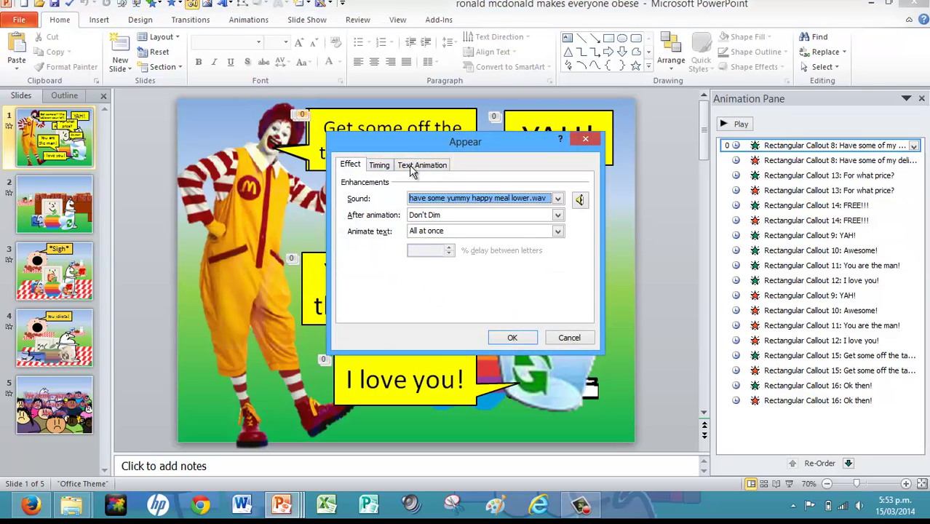
{"action": "left_click", "coordinate": [493, 201]}
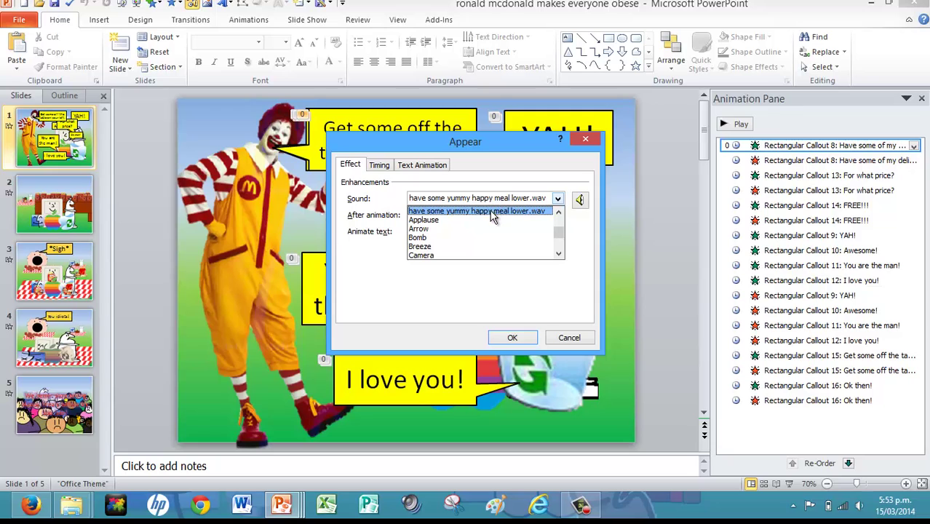
{"action": "left_click", "coordinate": [500, 210]}
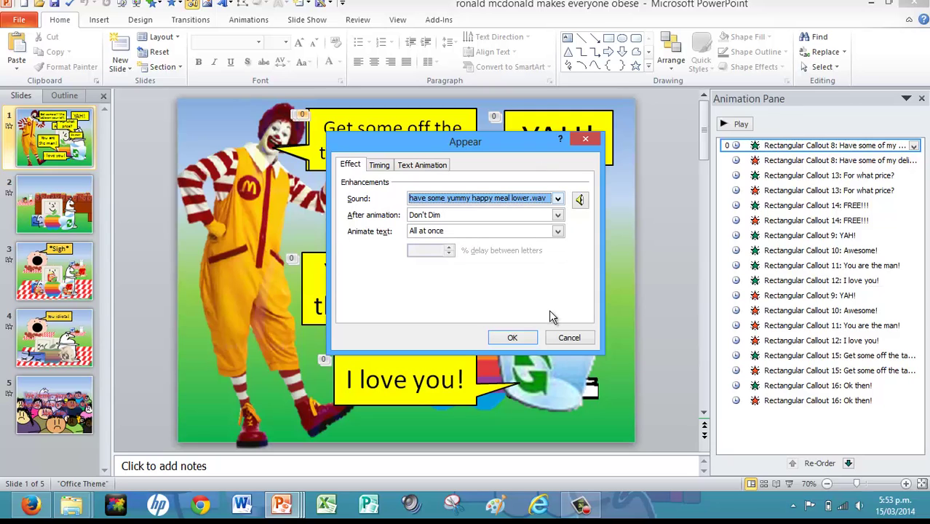
{"action": "left_click", "coordinate": [566, 339]}
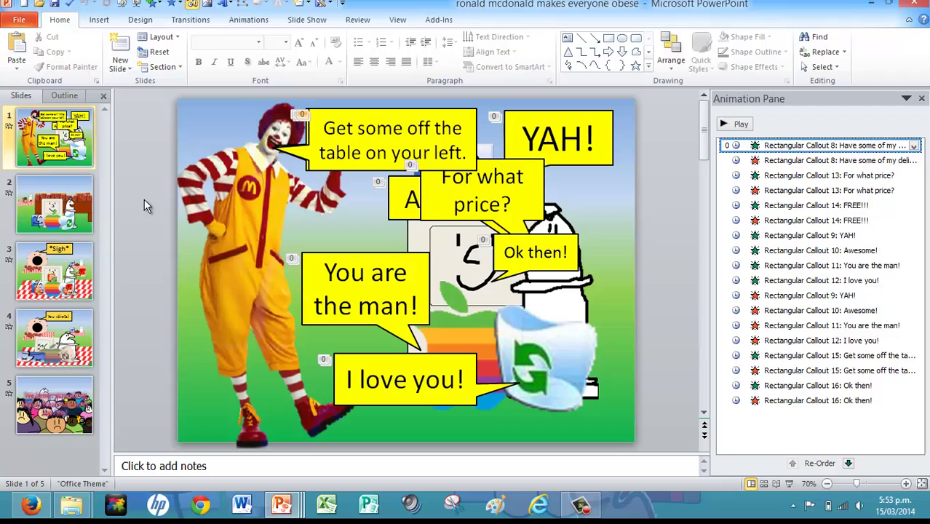
Step: Inspect slide 2's grouped pictures and the Add Animation gallery, then go to slide 5
{"action": "left_click", "coordinate": [70, 203]}
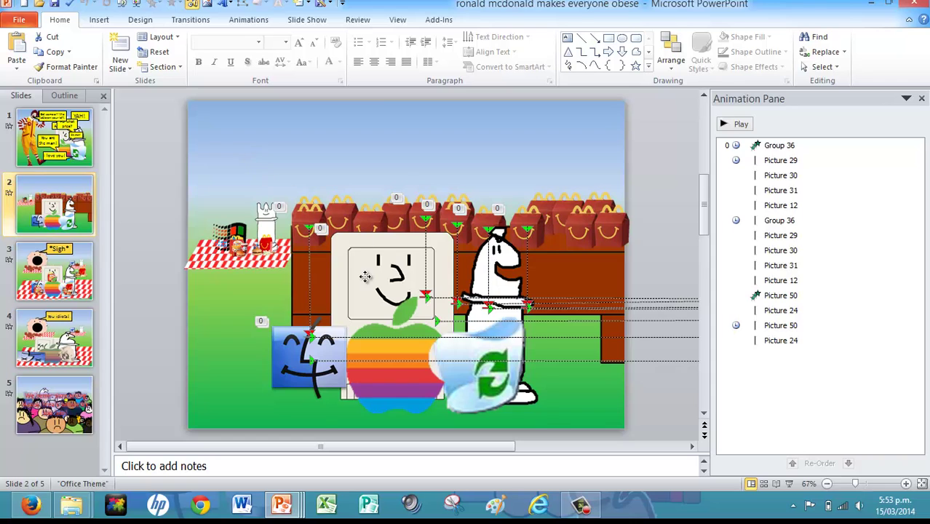
{"action": "left_click", "coordinate": [333, 256]}
{"action": "left_click", "coordinate": [158, 3]}
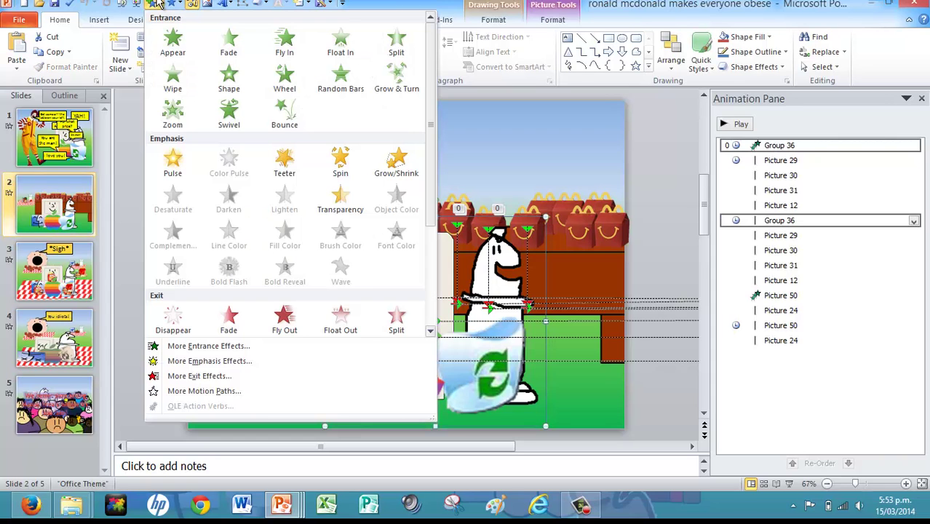
{"action": "left_click", "coordinate": [131, 241]}
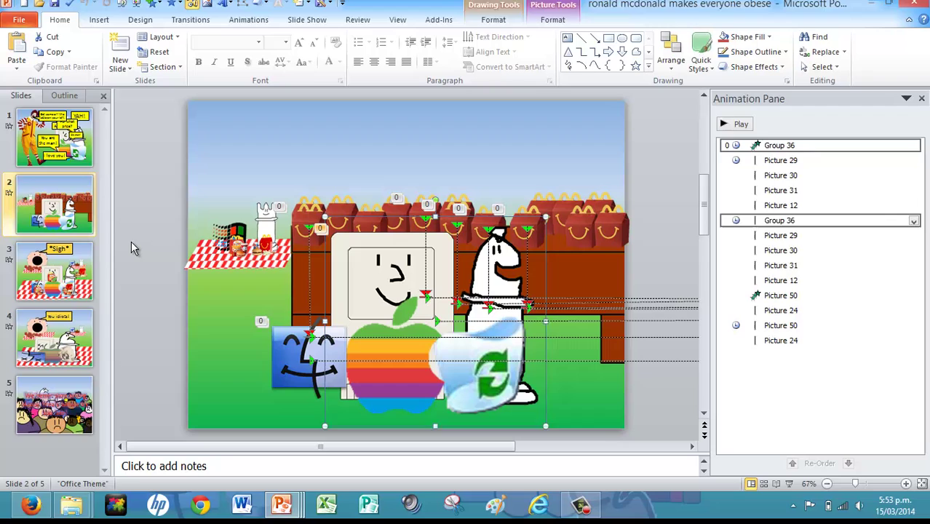
{"action": "left_click", "coordinate": [131, 241]}
{"action": "left_click", "coordinate": [47, 419]}
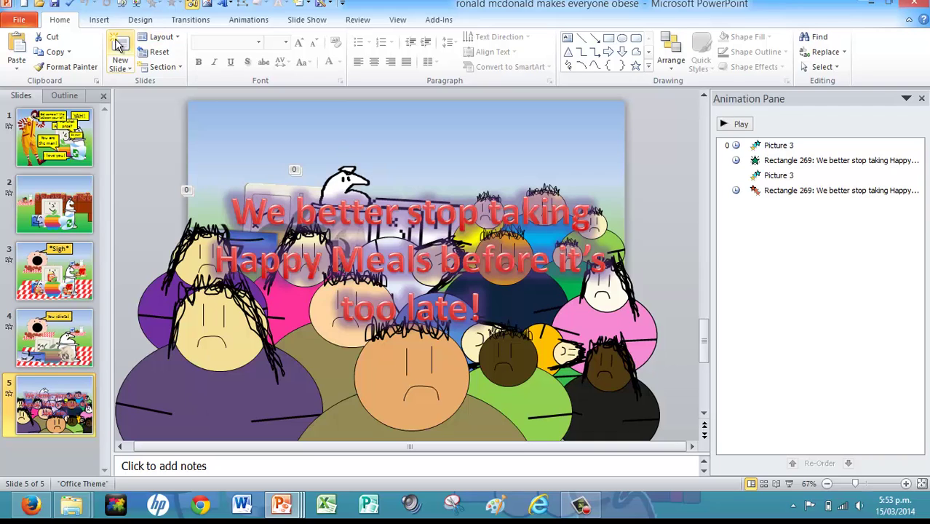
Step: Browse the Shapes gallery, then switch to slide 4's 'You idiots!' picnic scene
{"action": "left_click", "coordinate": [648, 66]}
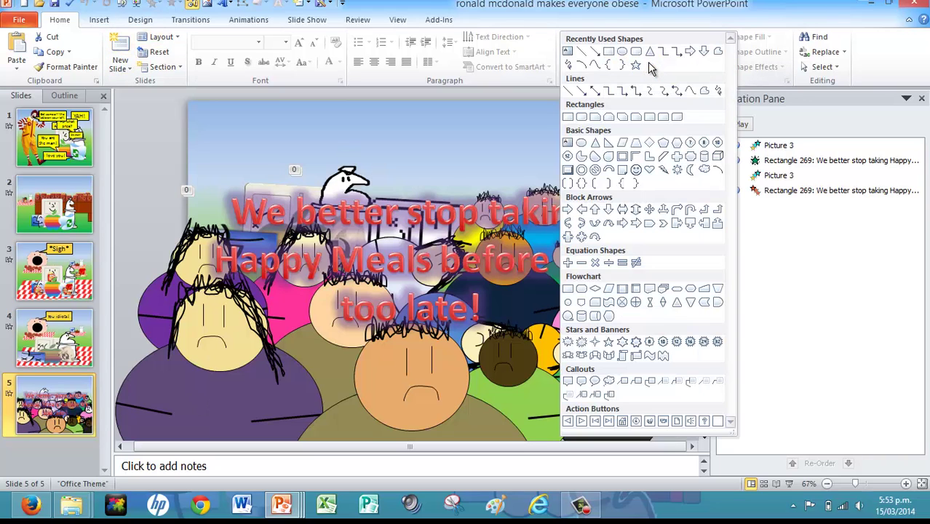
{"action": "left_click", "coordinate": [539, 75]}
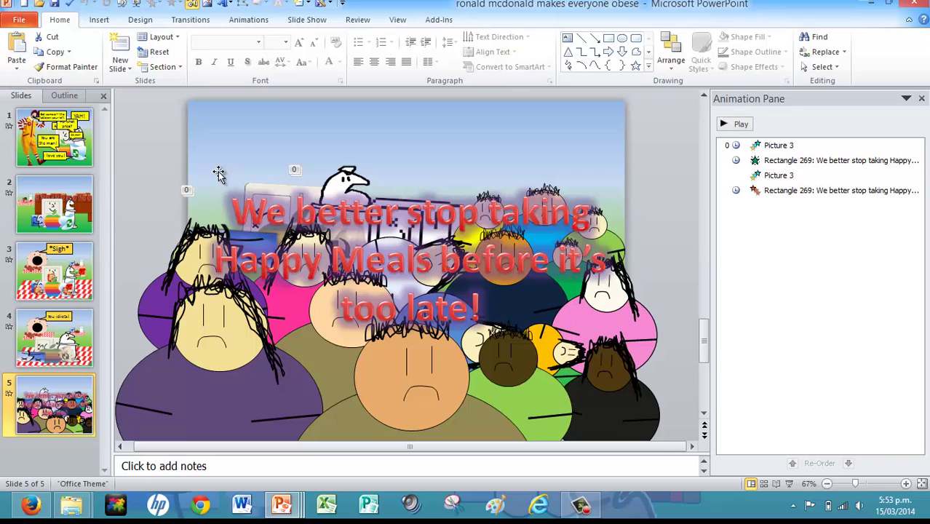
{"action": "left_click", "coordinate": [138, 181]}
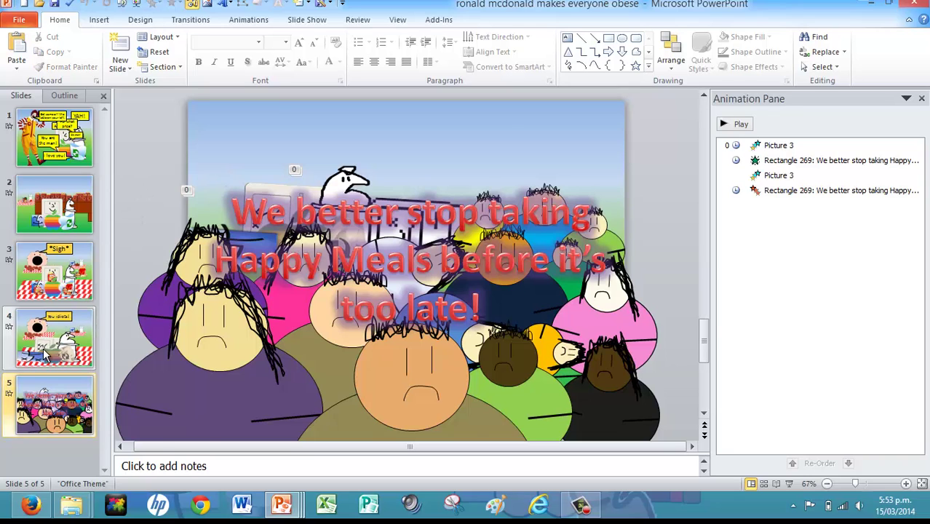
{"action": "left_click", "coordinate": [77, 313]}
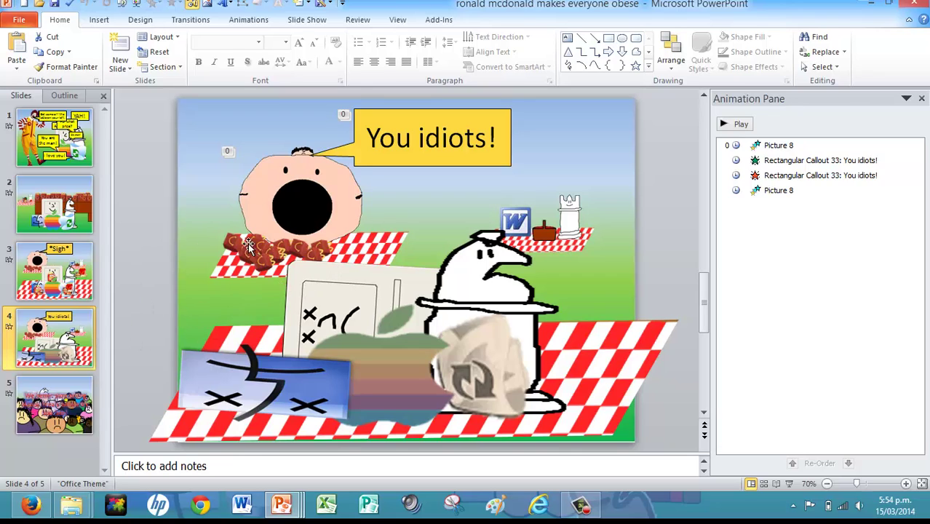
Step: Step back through slides 3 and 2 to slide 1
{"action": "left_click", "coordinate": [62, 290]}
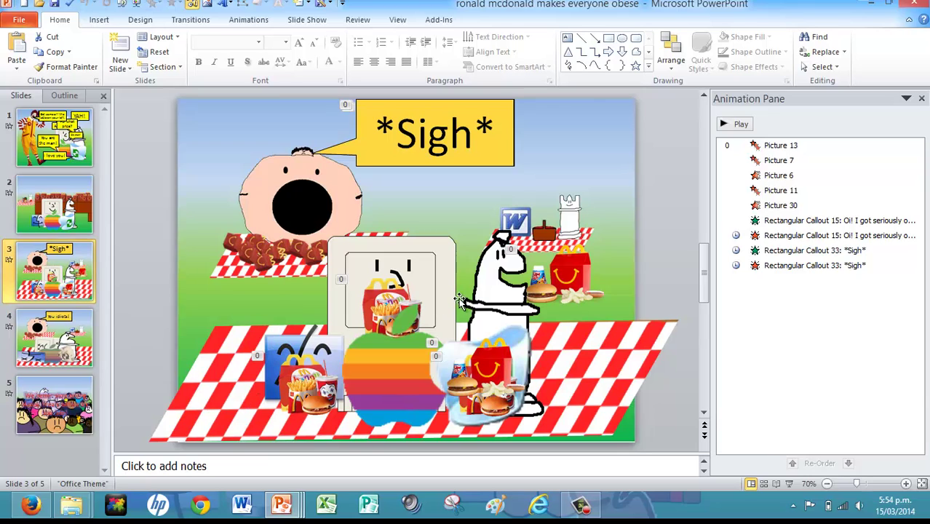
{"action": "left_click", "coordinate": [67, 198]}
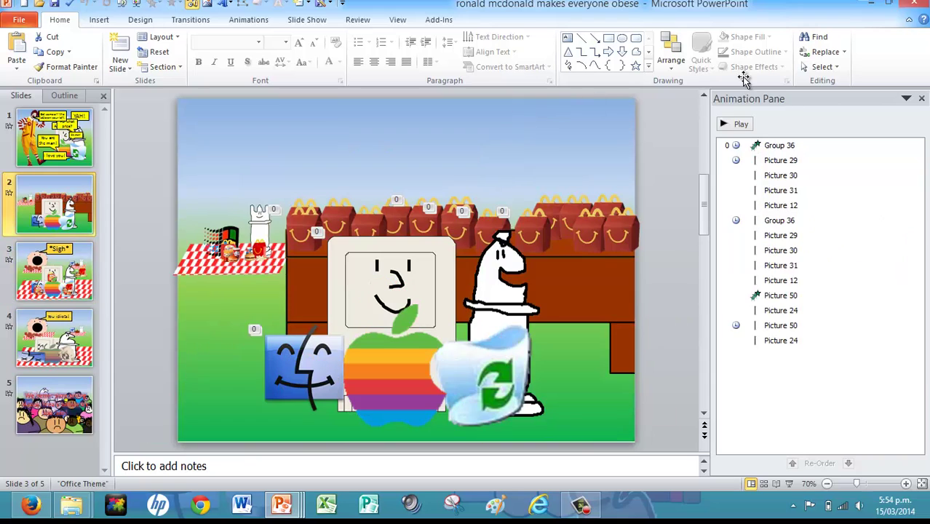
{"action": "key", "text": "Up"}
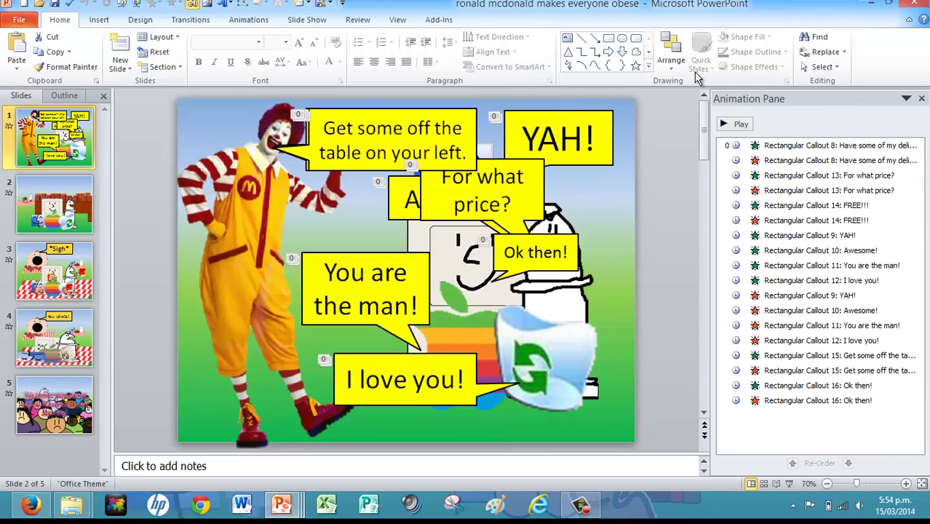
{"action": "left_click", "coordinate": [739, 124]}
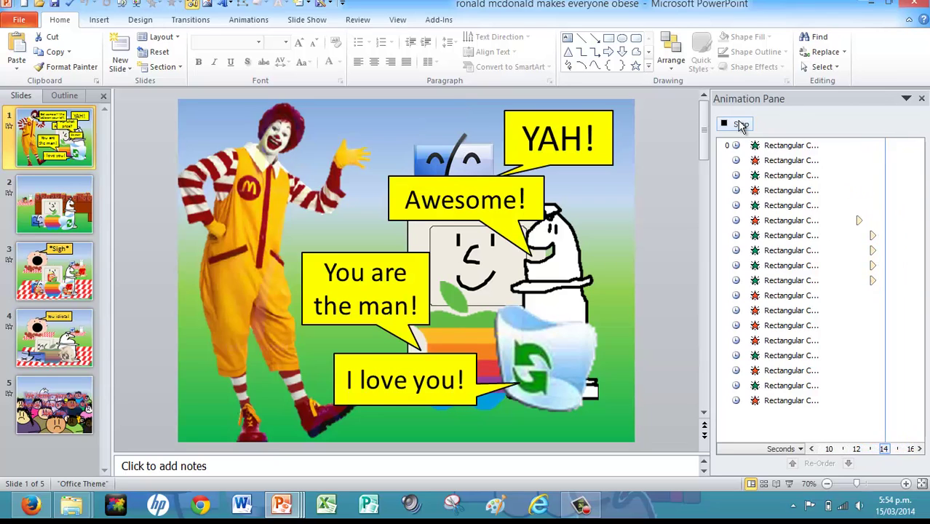
{"action": "left_click", "coordinate": [741, 125]}
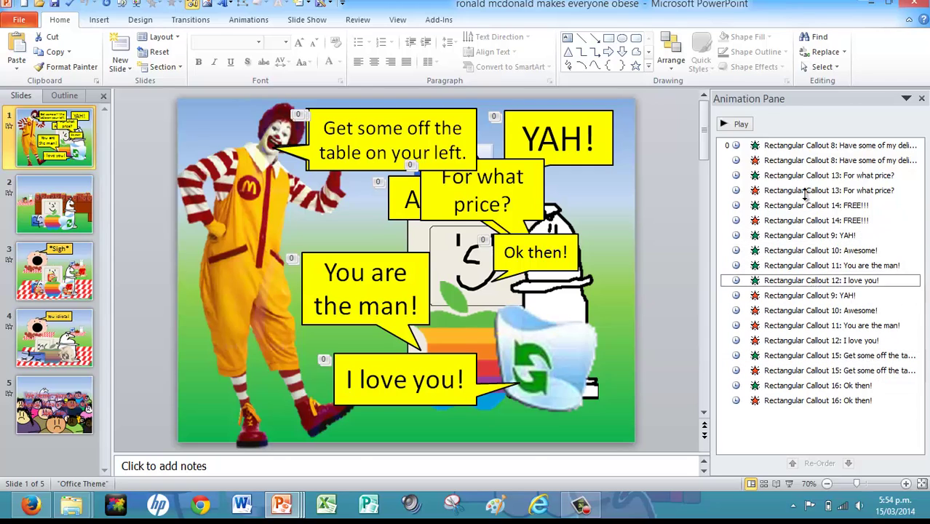
Step: Check the FREE!!! callout's disappear timing: After Previous with a 3-second delay
{"action": "left_click", "coordinate": [827, 225]}
{"action": "left_click", "coordinate": [913, 221]}
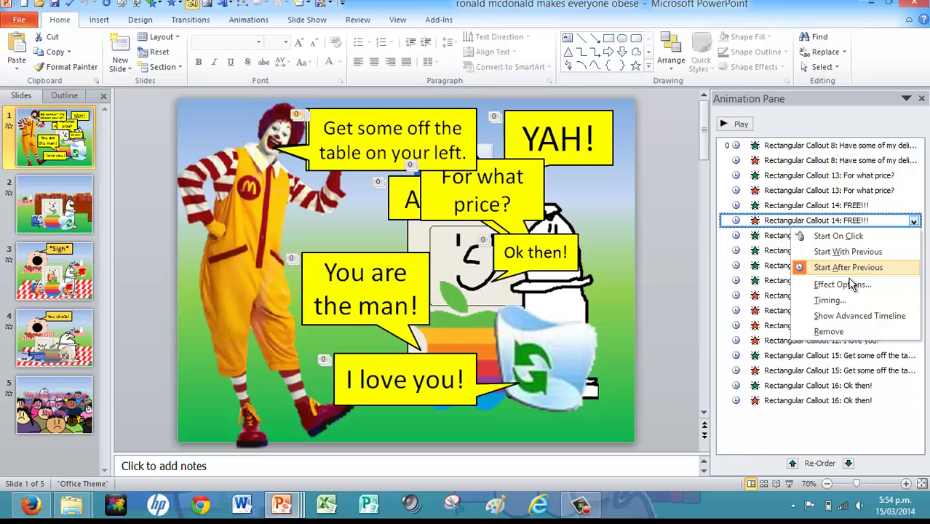
{"action": "left_click", "coordinate": [829, 300]}
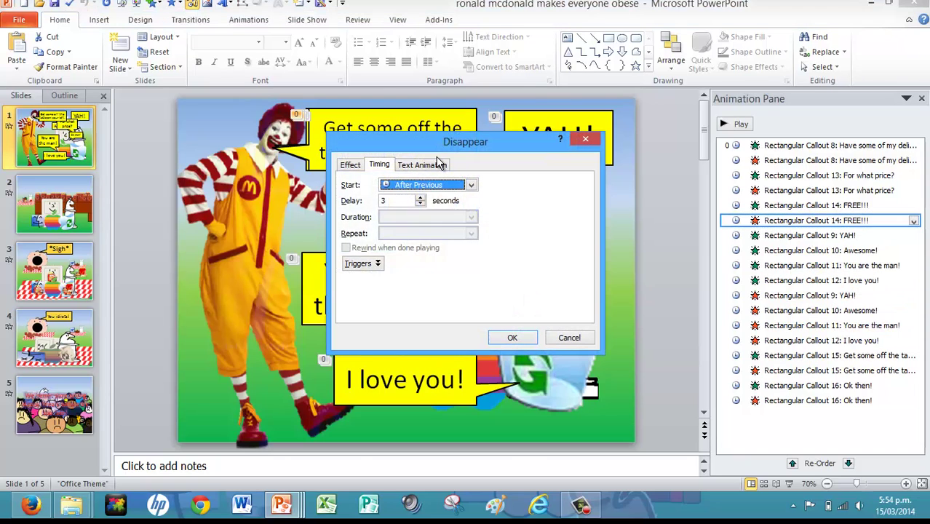
{"action": "left_click", "coordinate": [405, 165]}
{"action": "left_click", "coordinate": [471, 185]}
{"action": "left_click", "coordinate": [458, 221]}
{"action": "left_click", "coordinate": [511, 337]}
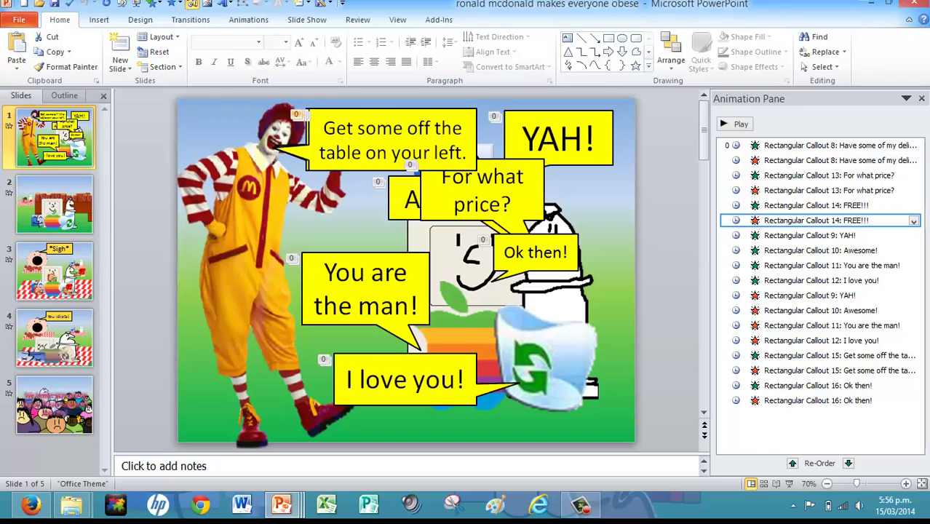
Step: Save the Ronald McDonald presentation and minimize its window
{"action": "left_click", "coordinate": [55, 4]}
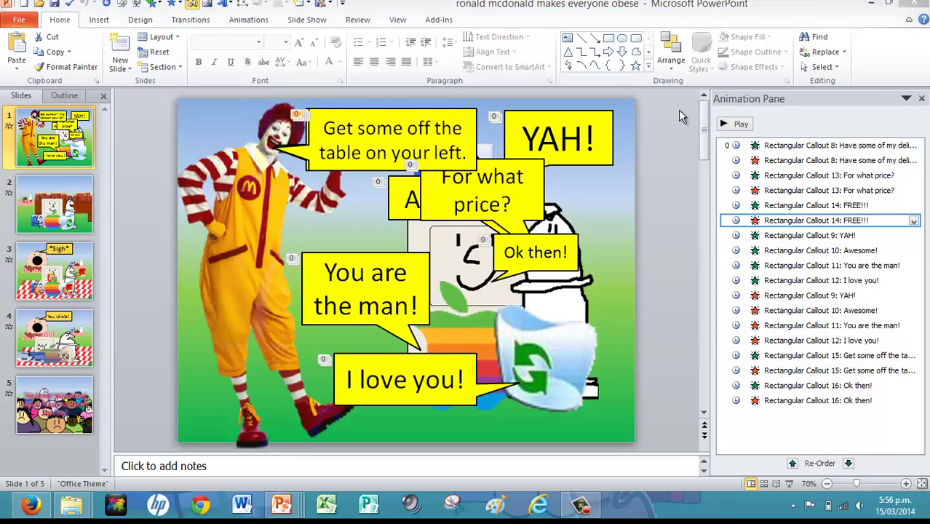
{"action": "left_click", "coordinate": [867, 4]}
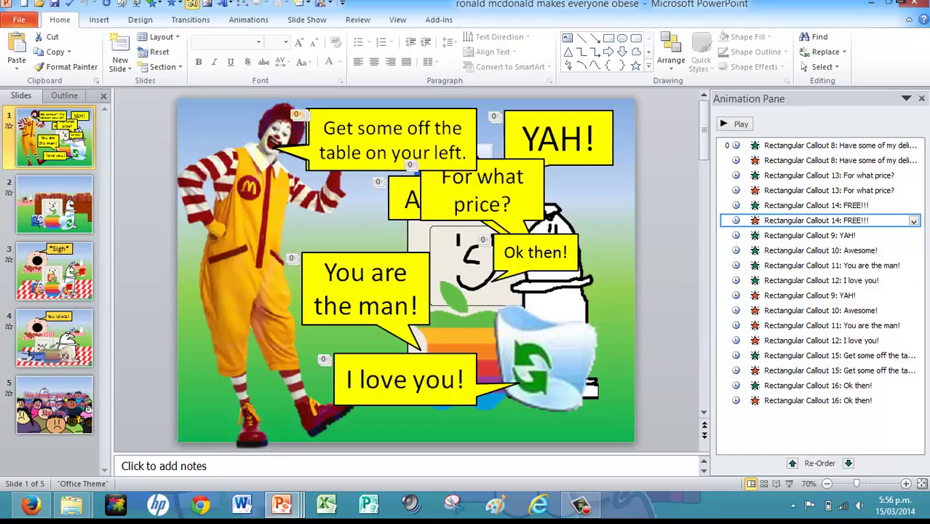